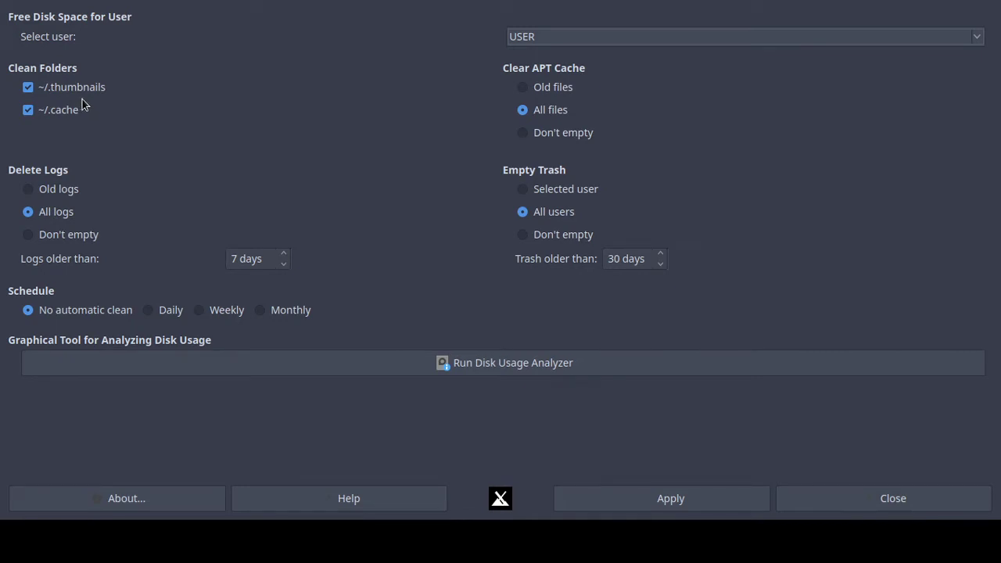
Exclude the ~/.thumbnails and ~/.cache folders from cleaning, and include both again.
left_click(30, 88)
left_click(30, 111)
left_click(32, 111)
left_click(28, 87)
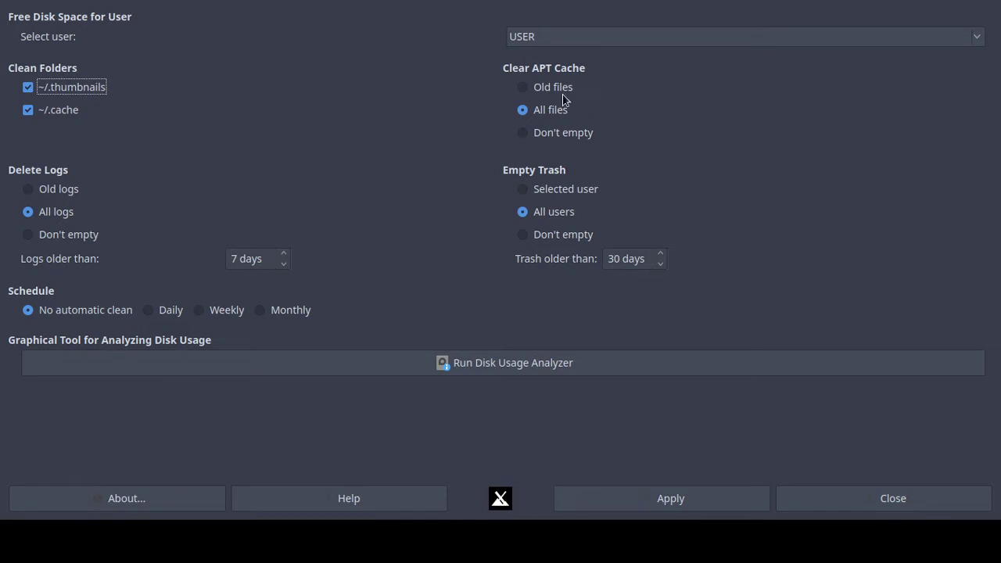
Try the Old files, All files and Don't empty options for clearing the APT cache.
left_click(522, 88)
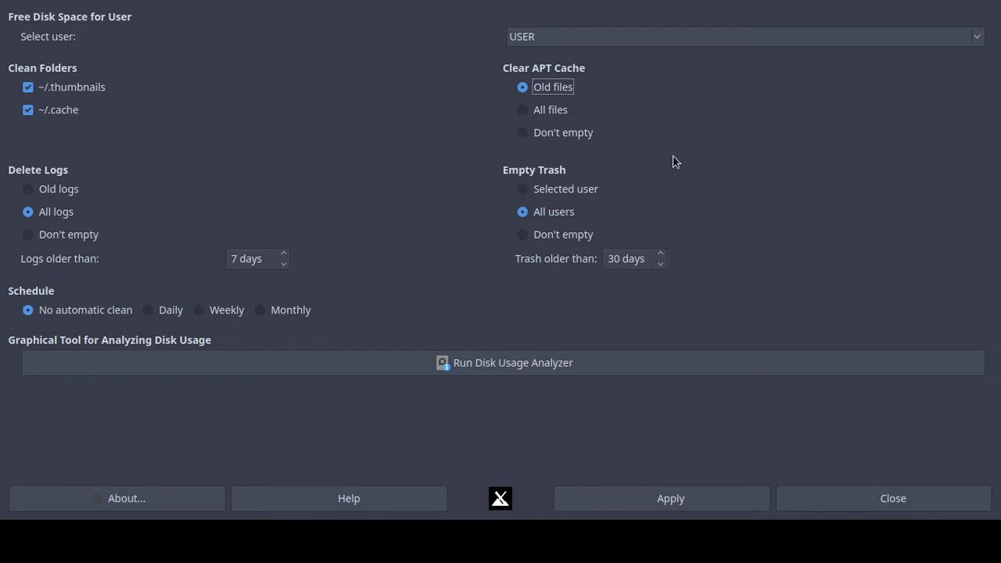
left_click(524, 111)
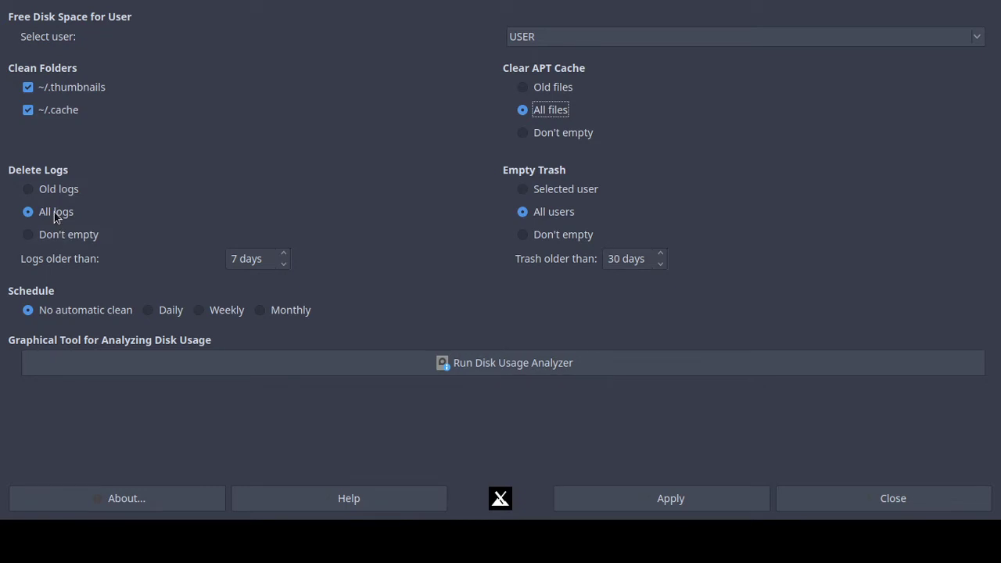
left_click(527, 91)
left_click(526, 114)
left_click(521, 135)
Try the Old logs, All logs and Don't empty options for log deletion, ending on Old logs.
left_click(29, 190)
left_click(29, 213)
left_click(31, 234)
left_click(25, 213)
left_click(56, 190)
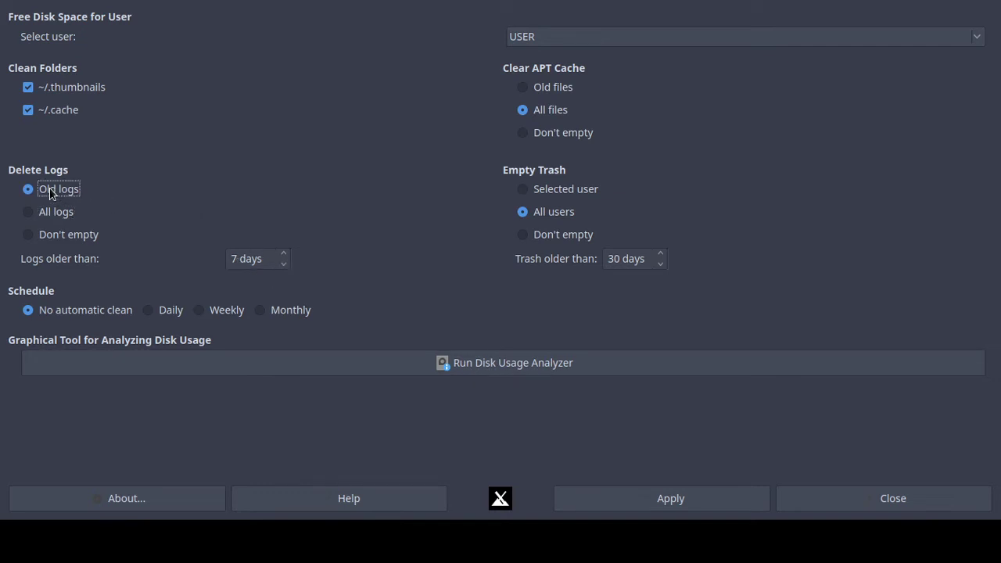
Try raising and lowering the log age limit, and set log deletion to All logs.
left_click(286, 258)
left_click(283, 265)
left_click(283, 254)
left_click(264, 265)
left_click(27, 213)
Try the Selected user and Don't empty options for emptying the trash, and return to All users.
left_click(526, 190)
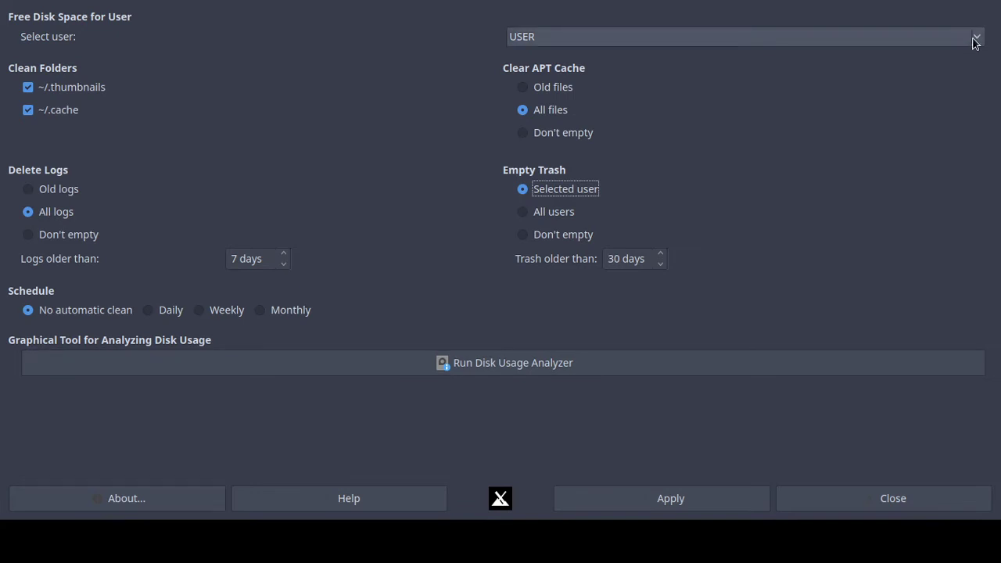
left_click(526, 213)
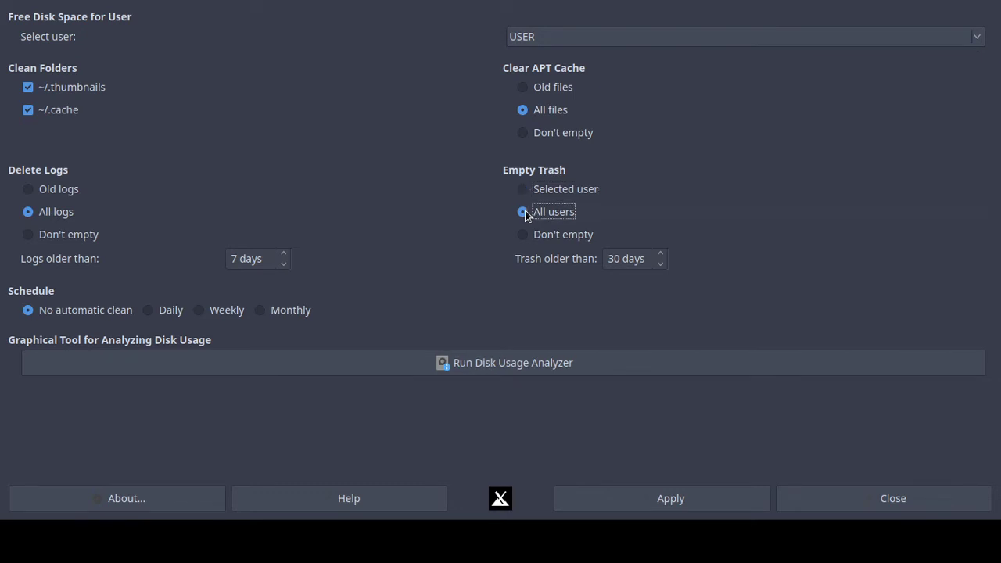
left_click(527, 238)
left_click(538, 219)
Set the age limits for both logs and trash to 0 days.
scroll(287, 263, "down", 7)
scroll(663, 265, "down", 1)
scroll(664, 264, "down", 10)
scroll(663, 263, "down", 14)
scroll(664, 264, "down", 5)
Try the Daily, Weekly and Monthly cleaning schedules, and return to No automatic clean.
left_click(162, 312)
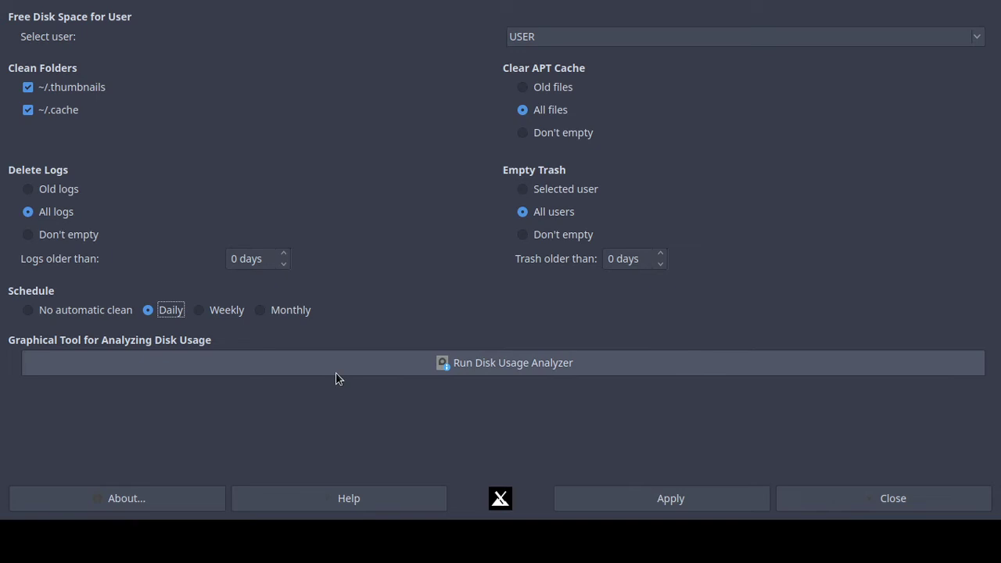
left_click(225, 311)
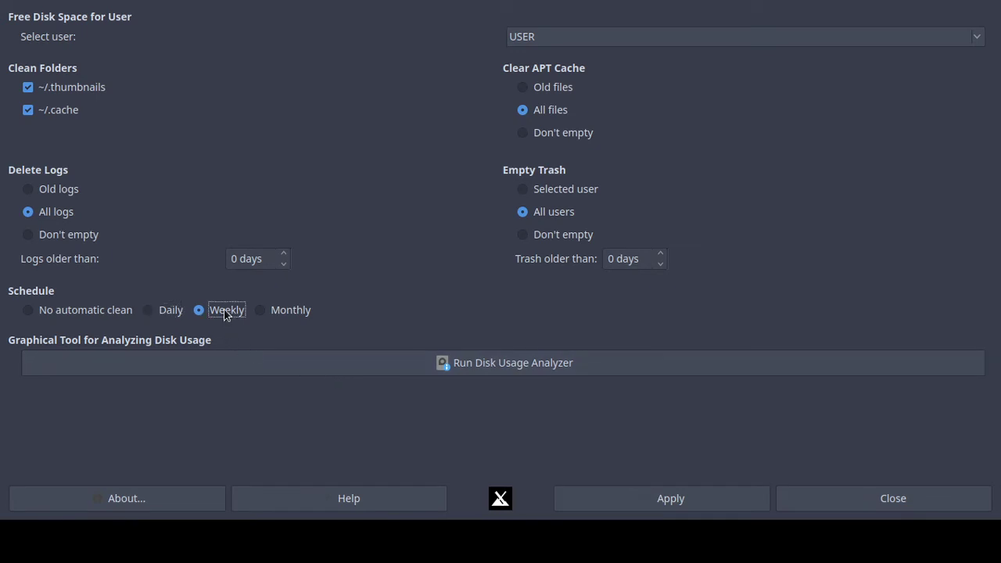
left_click(299, 312)
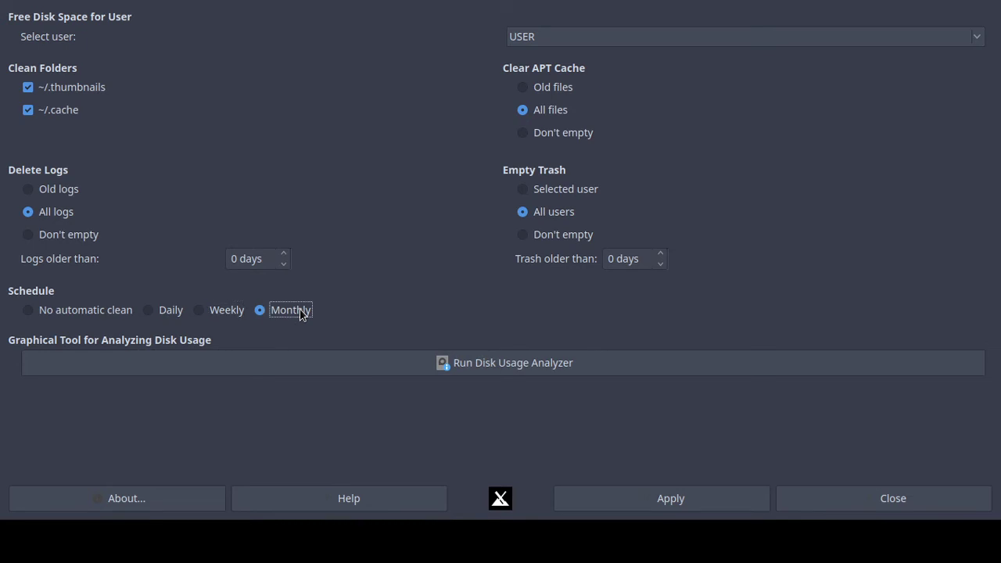
left_click(50, 312)
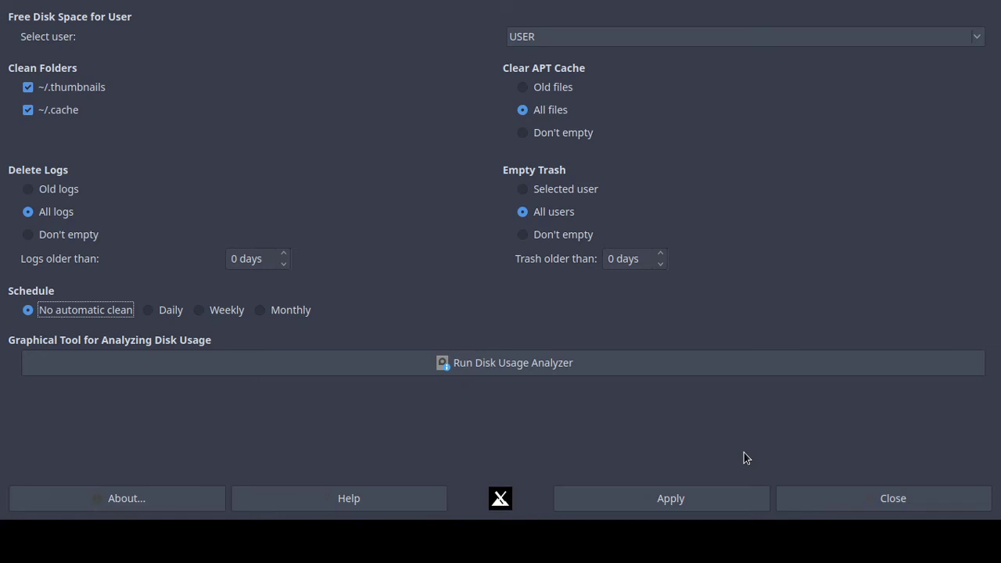
left_click(149, 310)
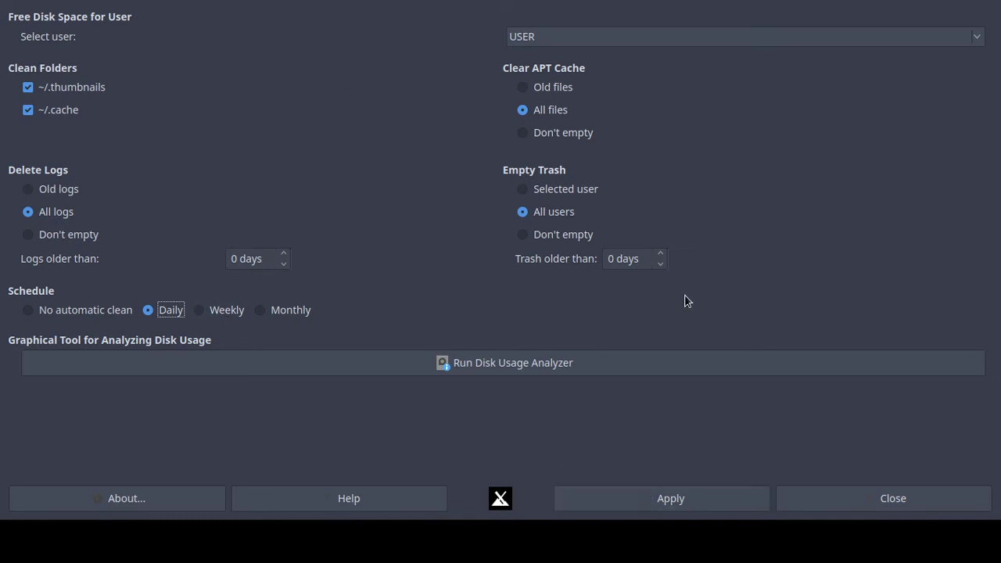
left_click(29, 311)
Run the cleanup with the chosen settings and dismiss the completion message.
left_click(660, 497)
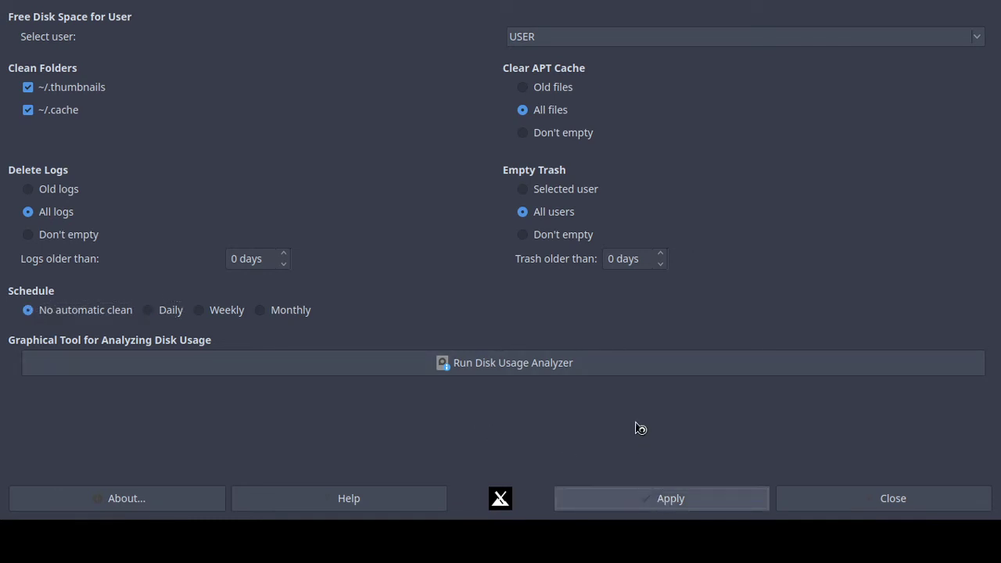
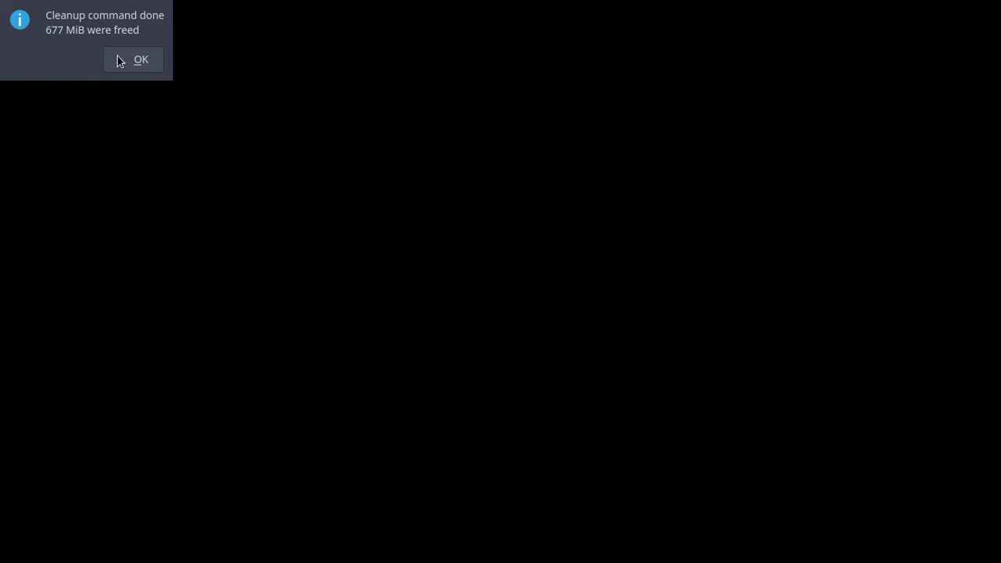
key("Return")
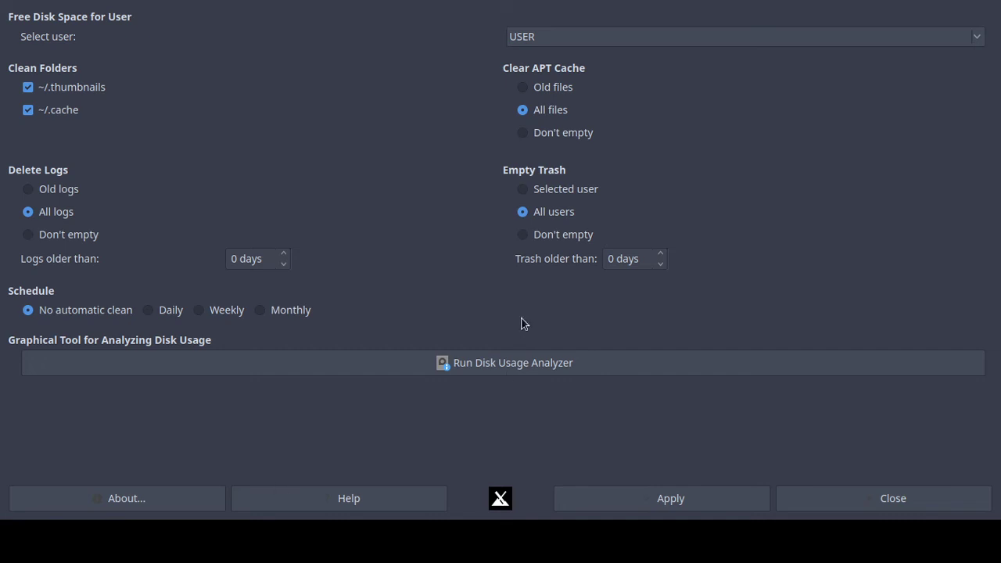
left_click(643, 498)
left_click(659, 492)
left_click(655, 500)
Launch the graphical Disk Usage Analyzer from the cleanup tool.
left_click(465, 367)
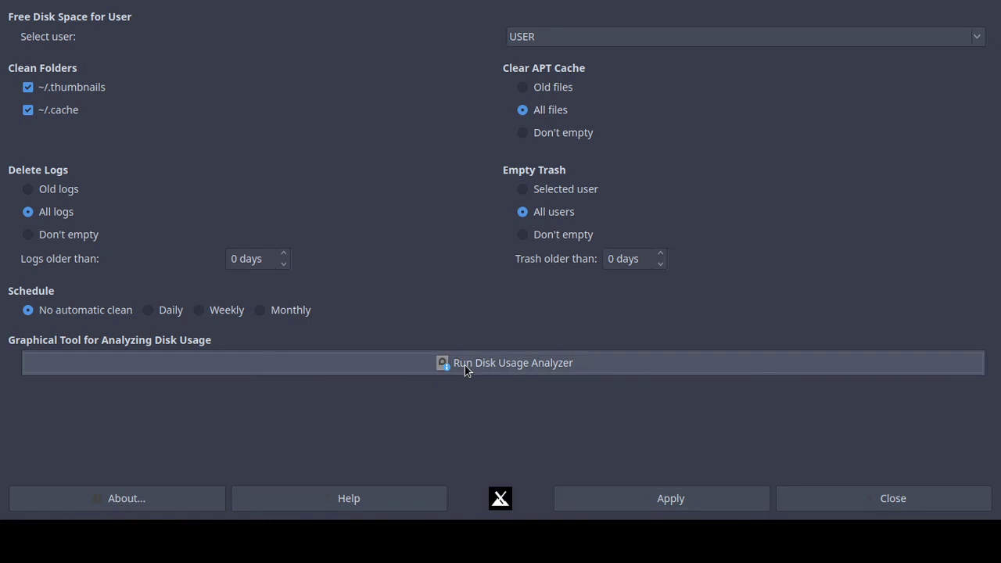